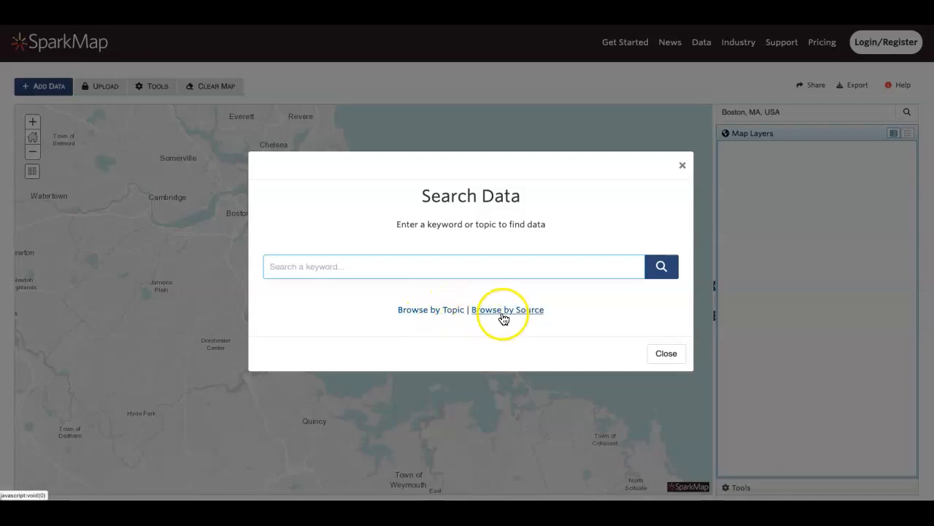
Browse the data topics through Civic/Social, Crime and Law Enforcement, and return to the keyword search.
click(425, 311)
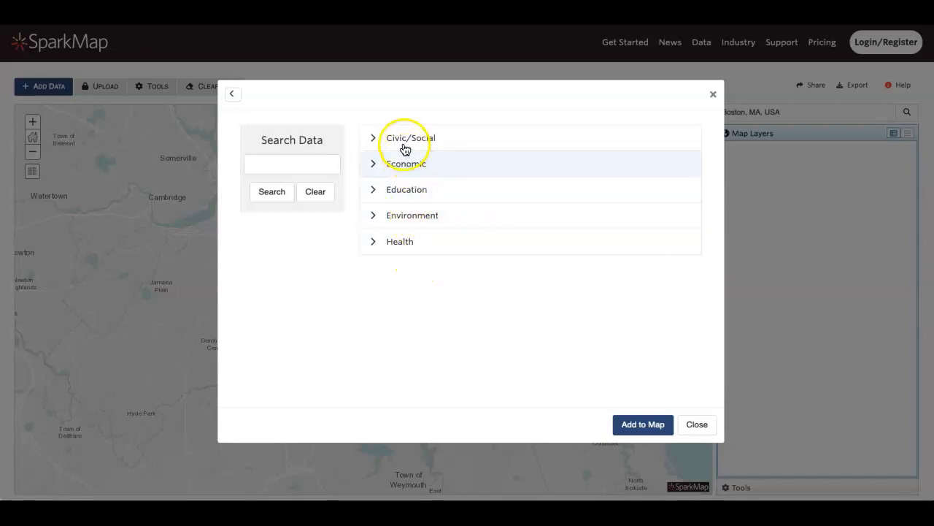
click(405, 139)
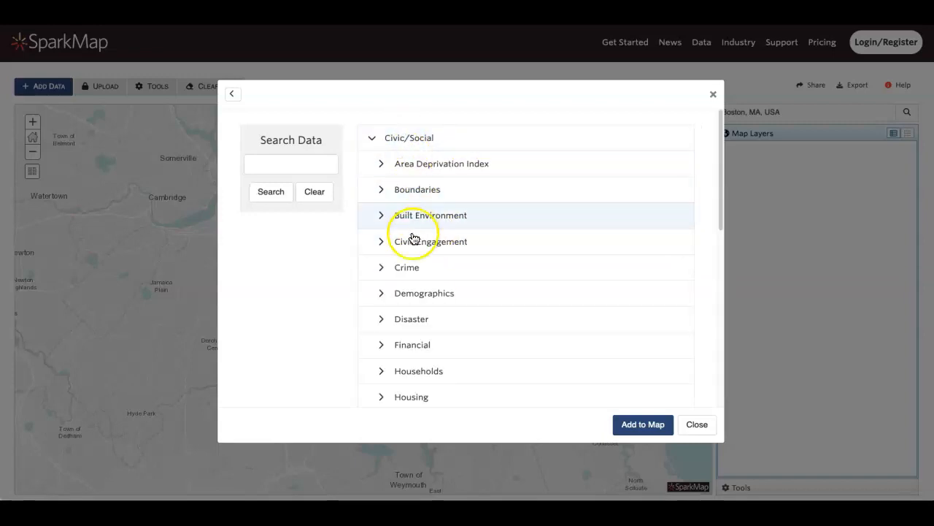
click(412, 269)
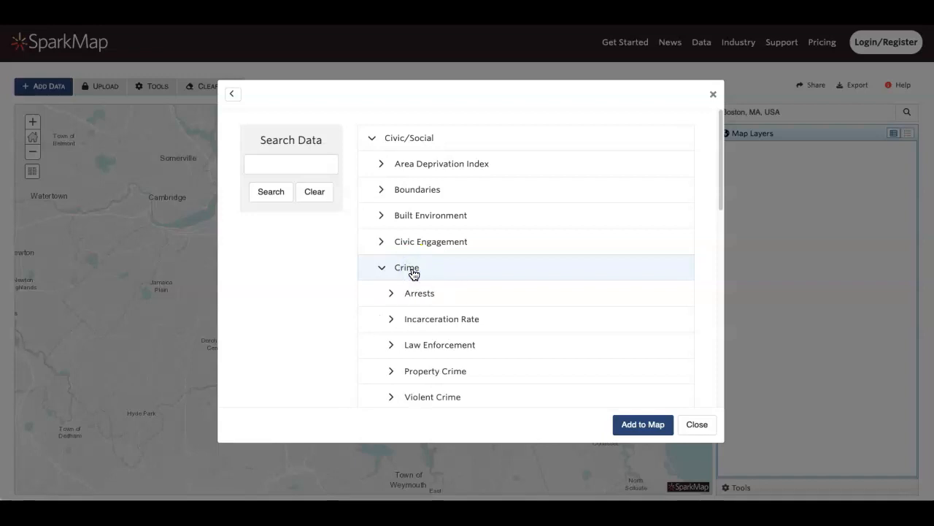
scroll(413, 272, down, 1)
click(424, 300)
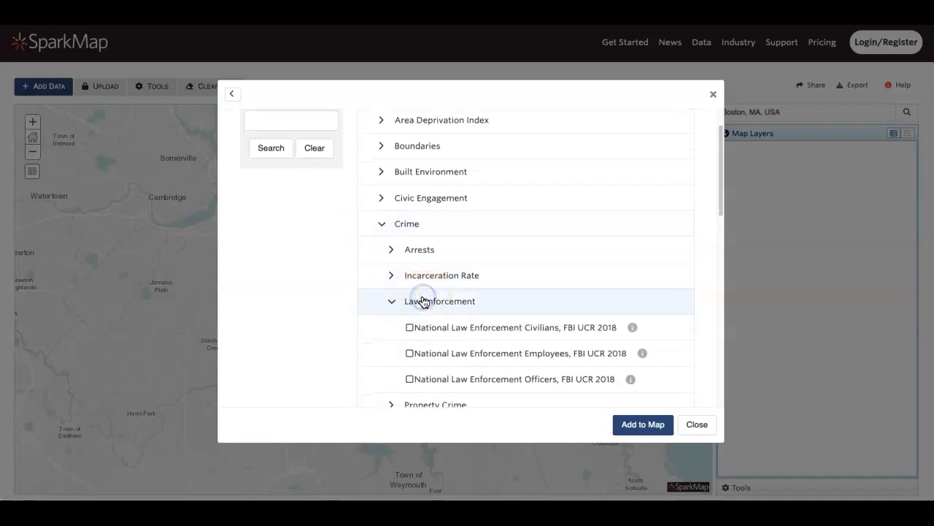
scroll(423, 300, down, 1)
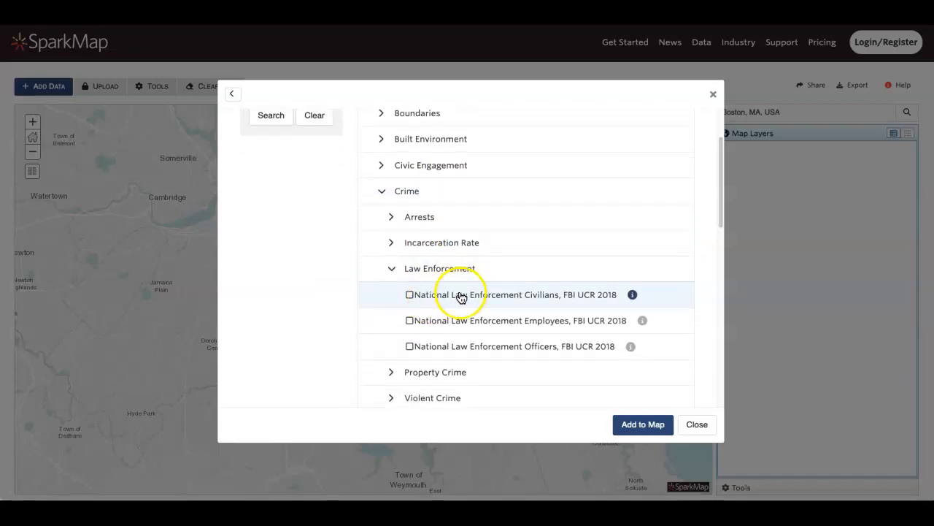
click(234, 98)
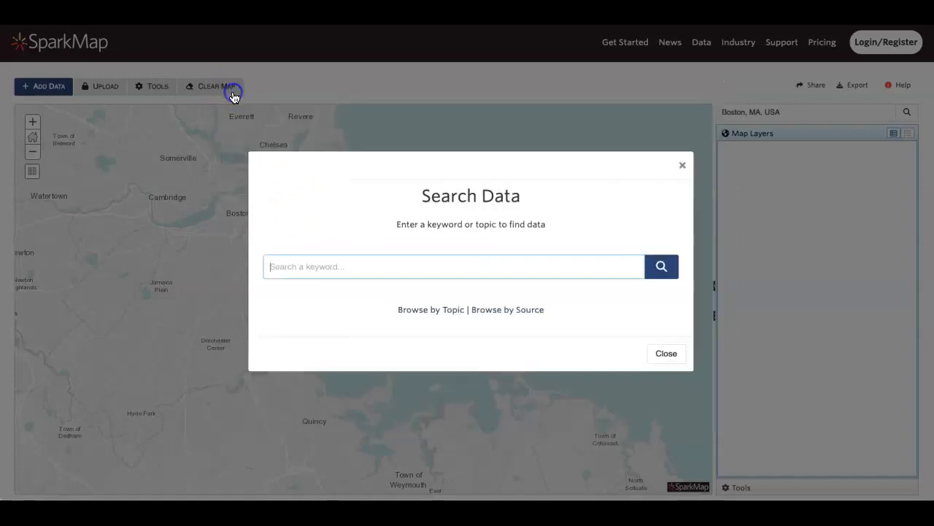
Search the data for "broadband" and add the Broadband Access, FCC June 2021 layer to the map.
click(349, 268)
text(broadband)
key(Return)
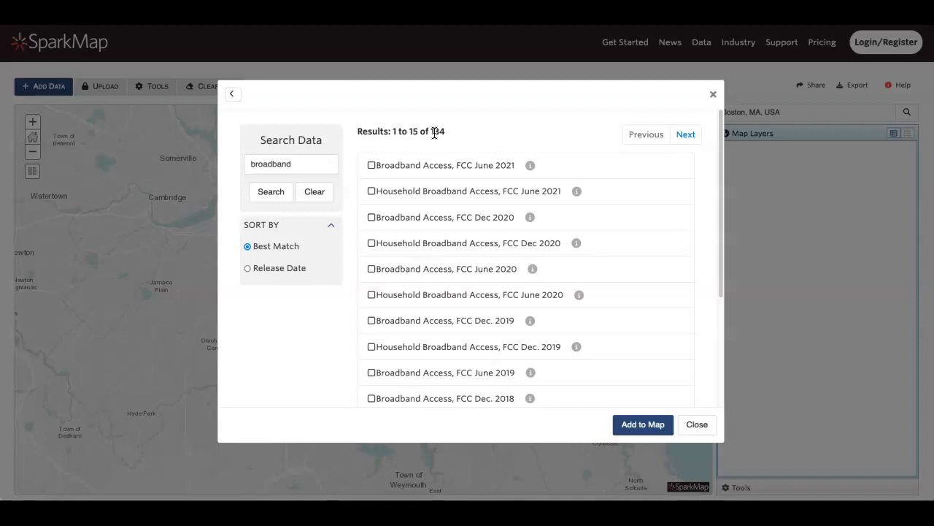
scroll(444, 230, down, 3)
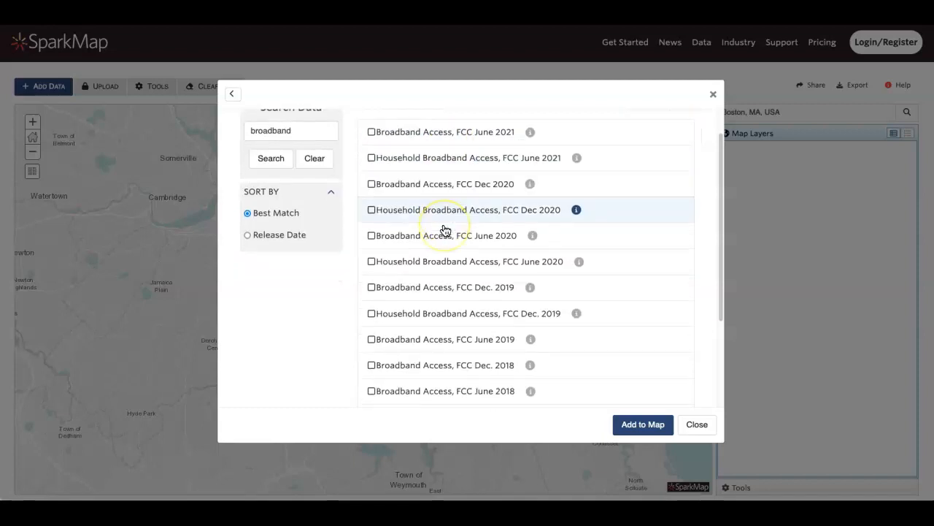
scroll(444, 231, up, 3)
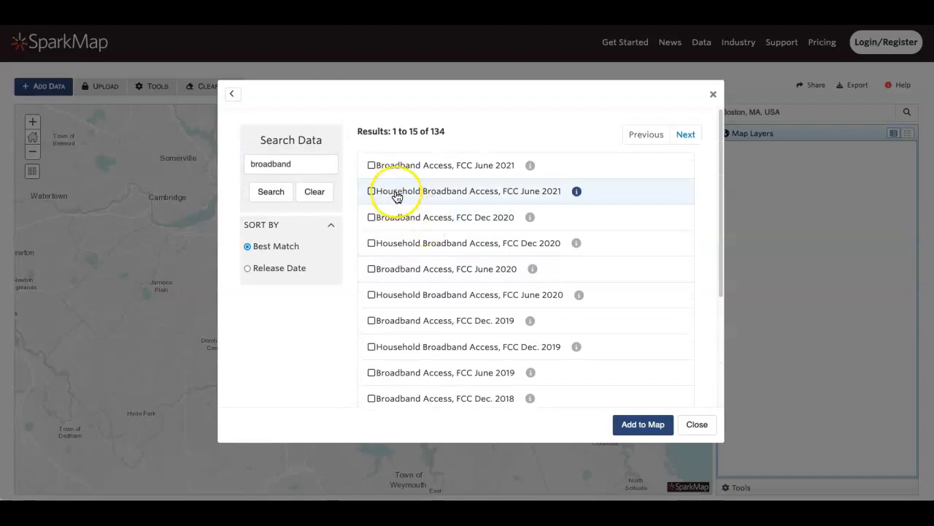
click(372, 168)
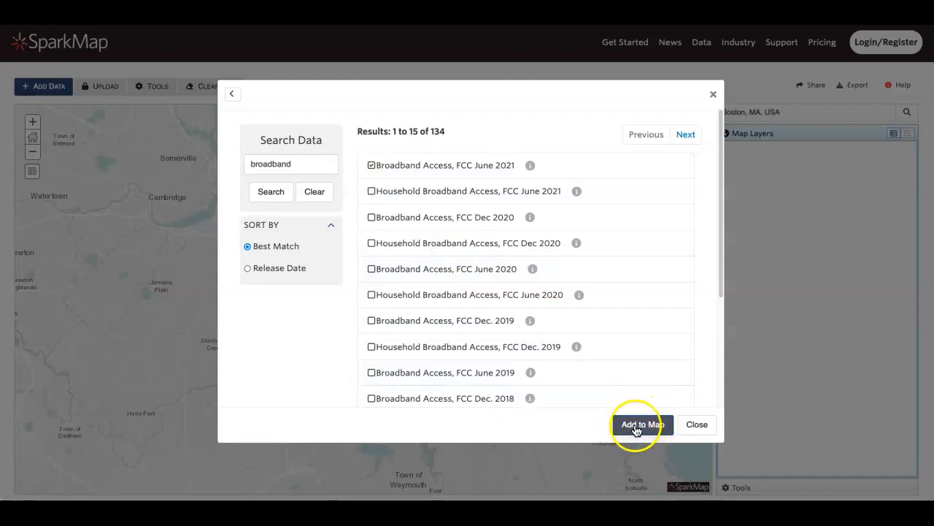
click(636, 431)
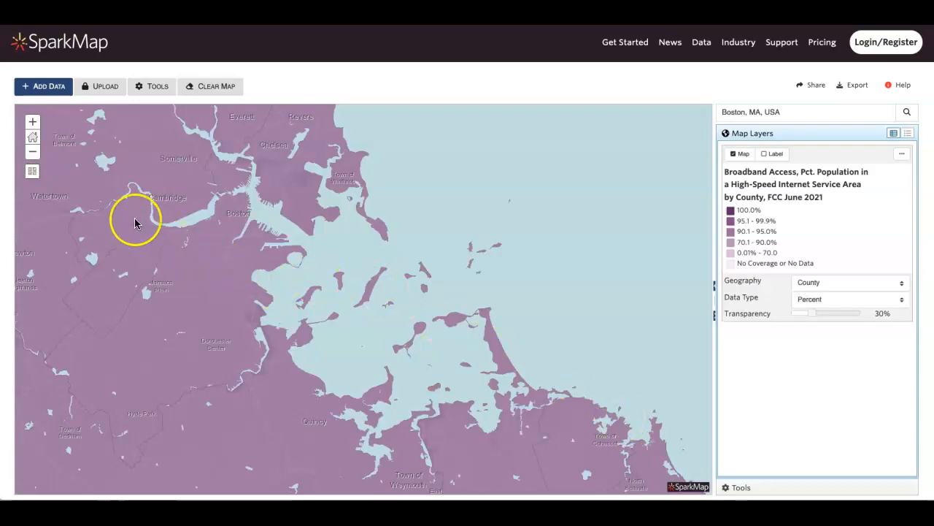
View the map at its full default extent, and return it to Boston, MA, USA with the location search.
click(33, 123)
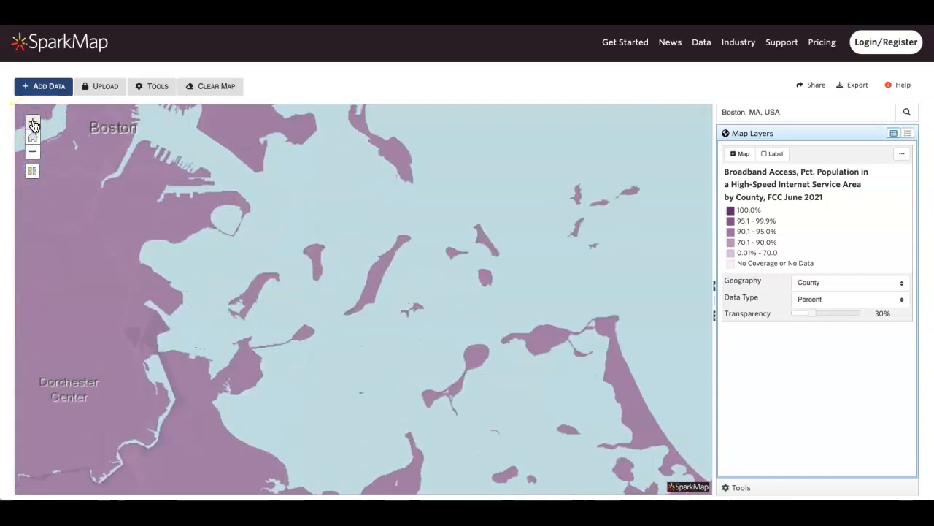
click(33, 154)
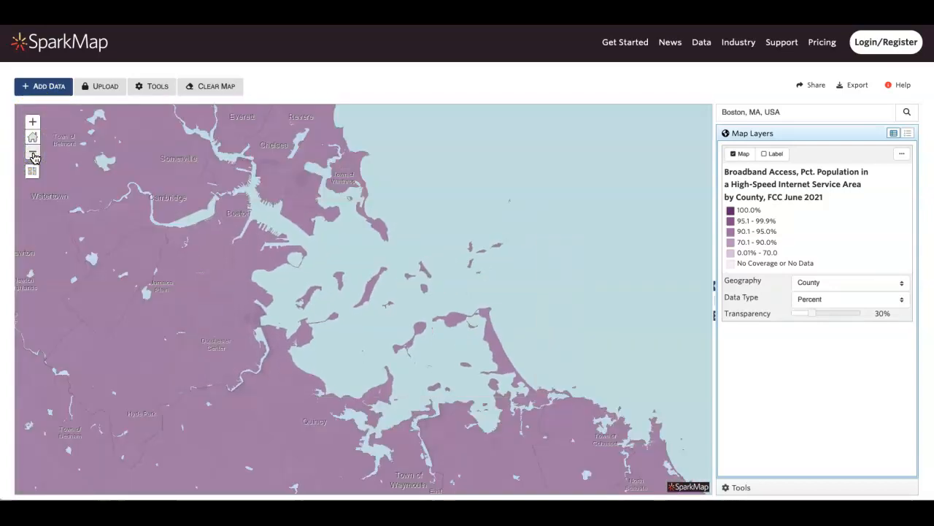
click(32, 138)
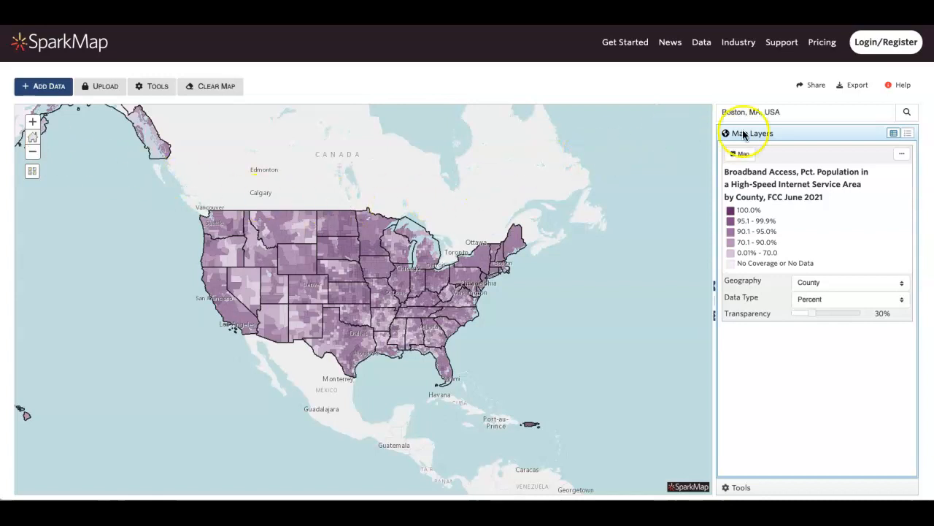
click(786, 111)
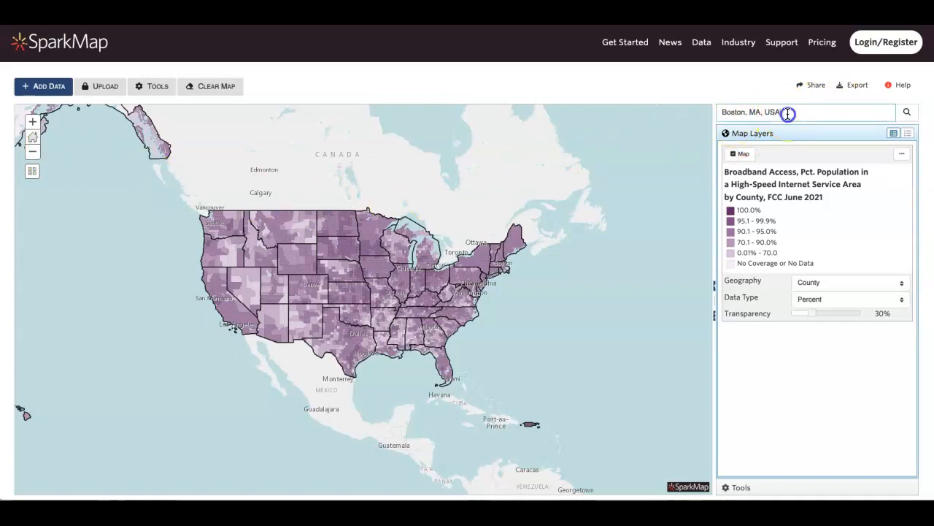
key(Return)
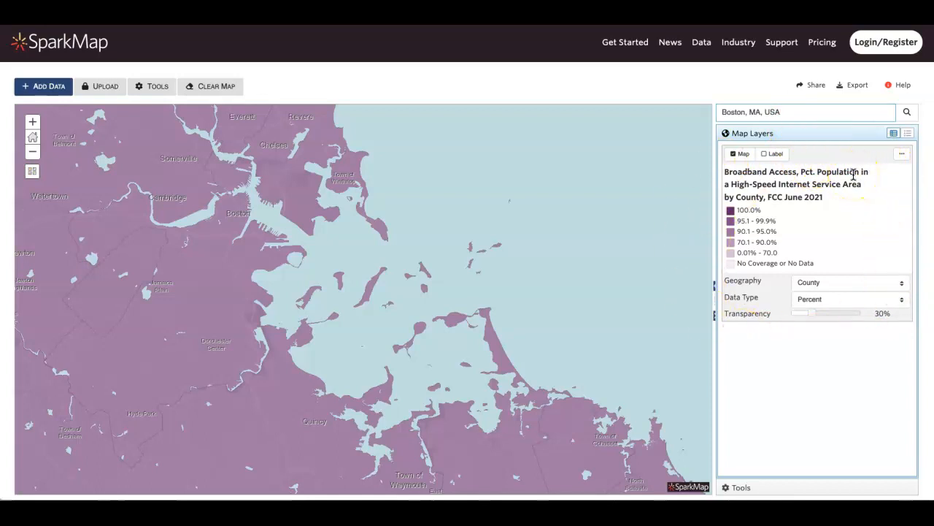
Hide and show the Broadband Access layer, and switch its labels on and off again.
click(735, 154)
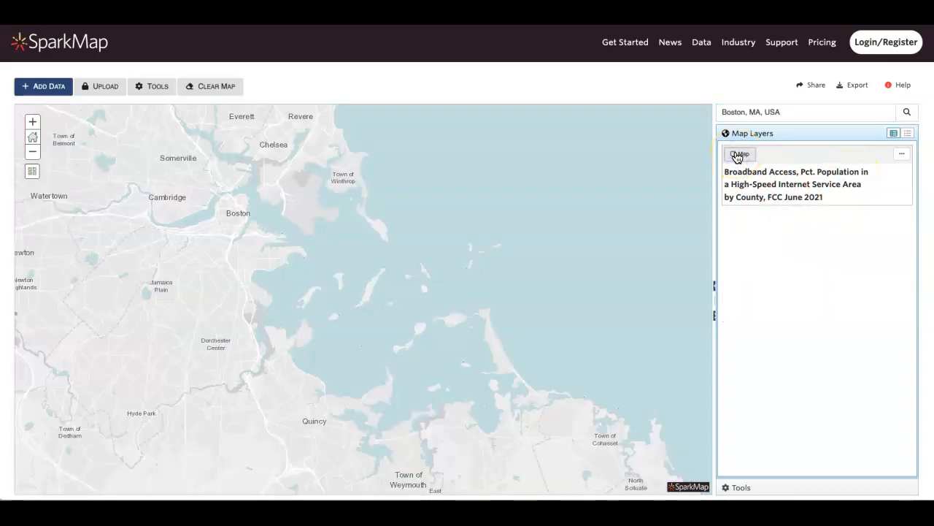
click(735, 154)
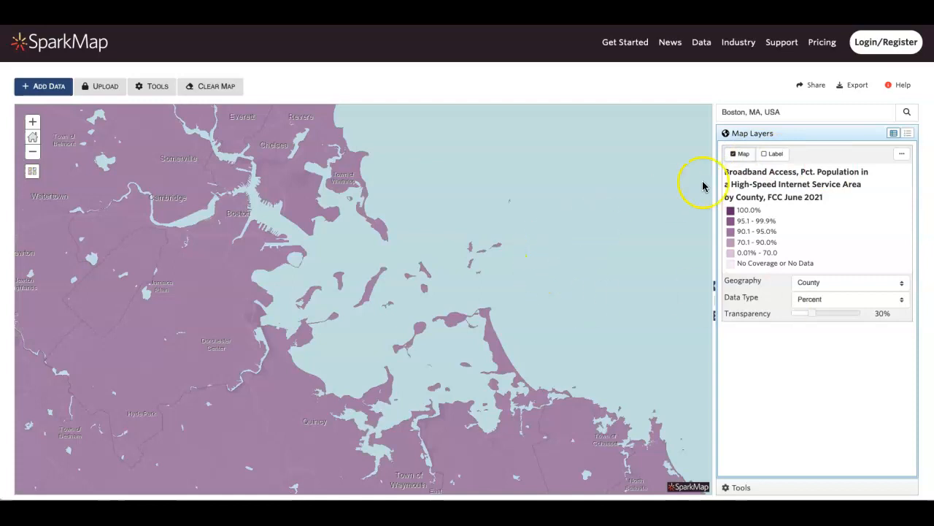
click(770, 155)
click(770, 155)
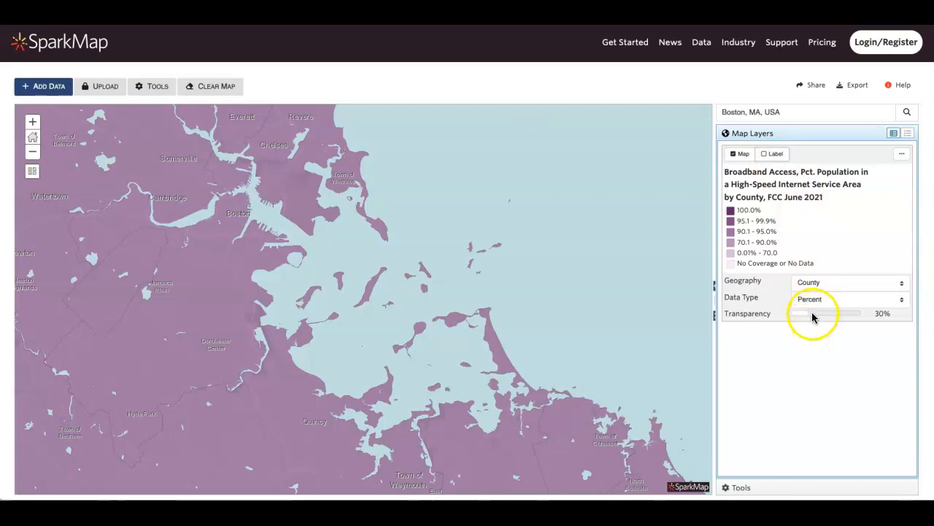
For the Broadband Access layer, set the transparency to 20%, the geography to Tract and the data type to Total.
mouse_move(813, 315)
mouse_down()
mouse_move(849, 313)
mouse_move(805, 314)
mouse_up()
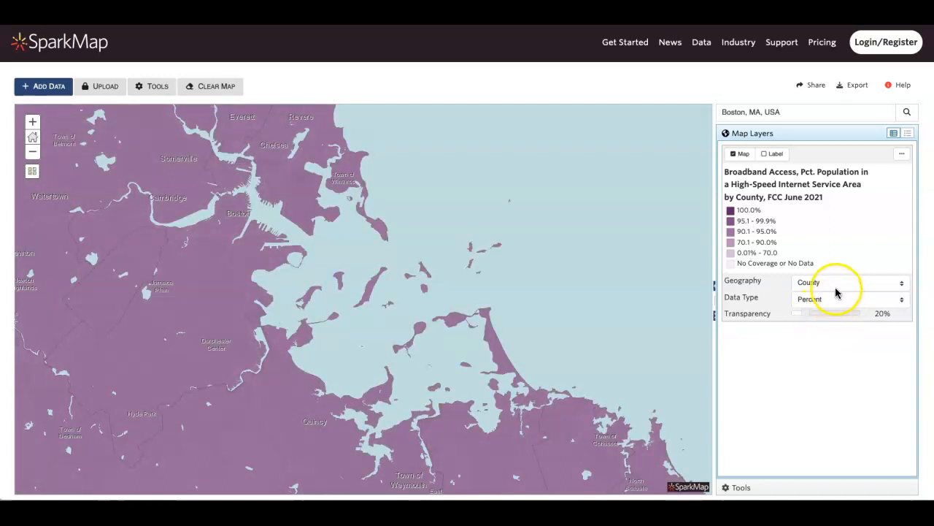
click(835, 285)
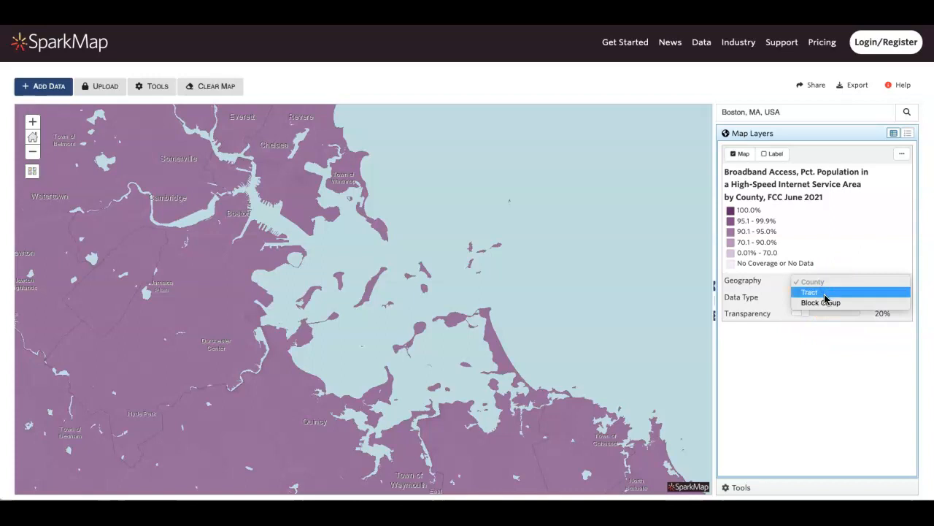
click(826, 293)
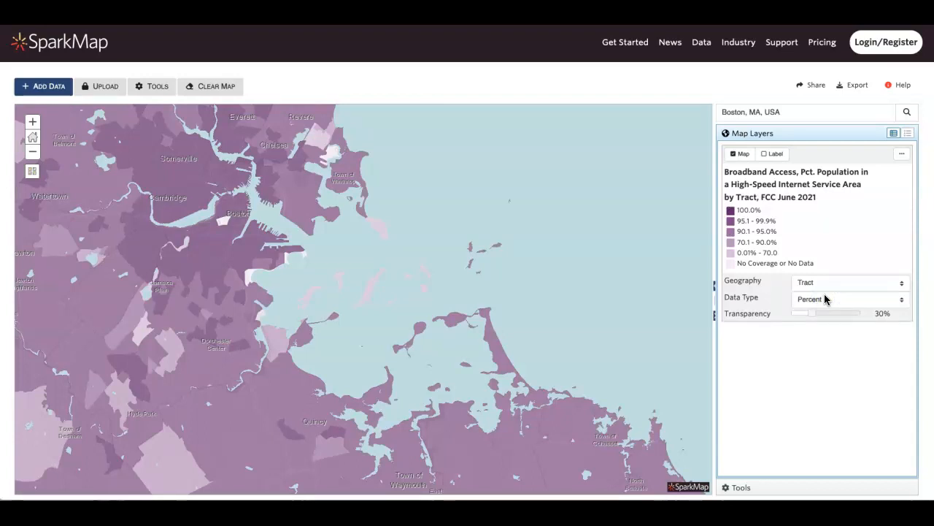
click(835, 299)
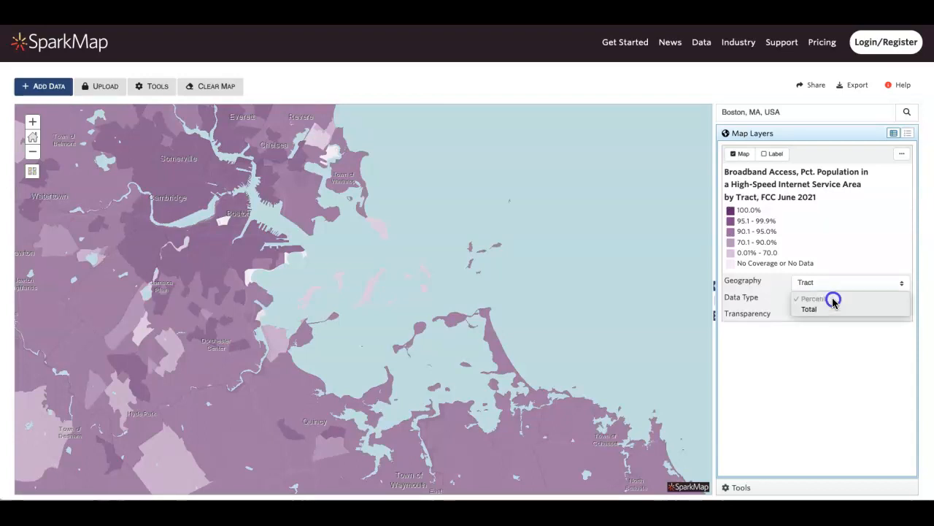
click(828, 310)
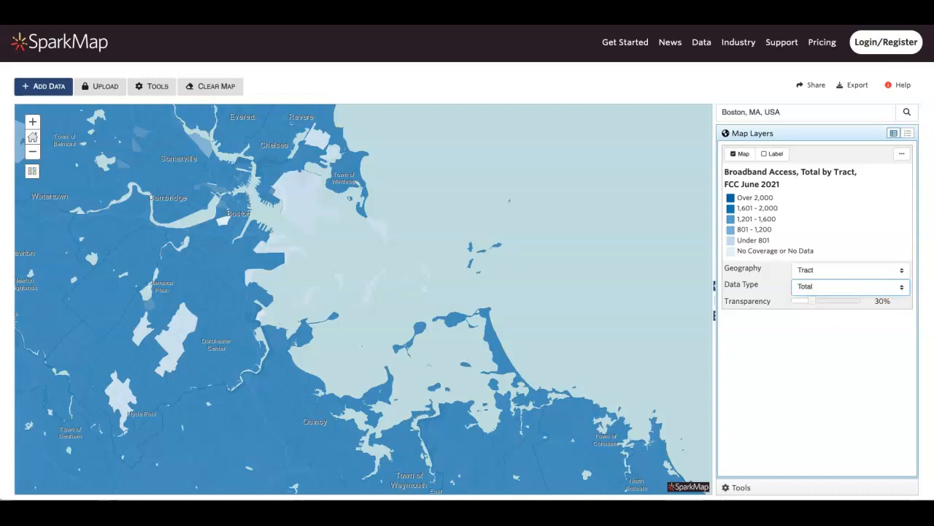
List all map layers including the reference layers, and turn the Highways layer on and off again.
click(907, 135)
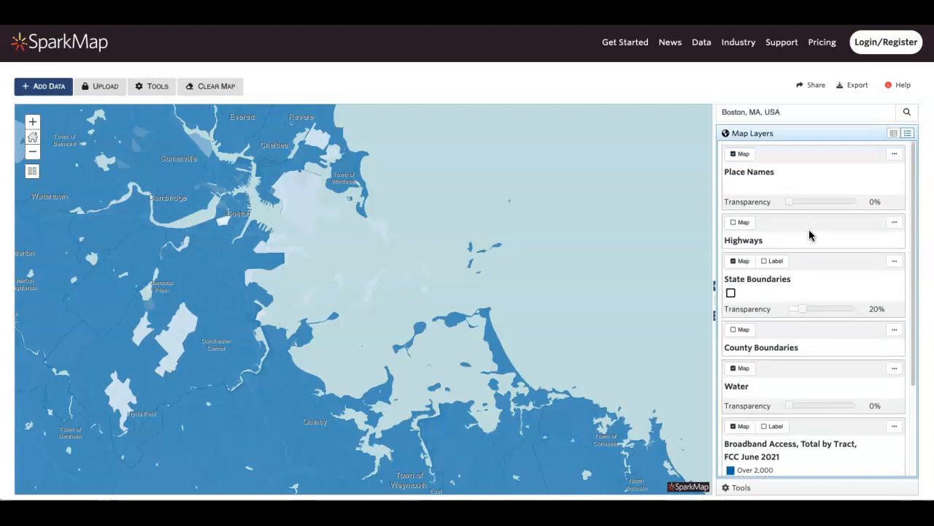
click(736, 222)
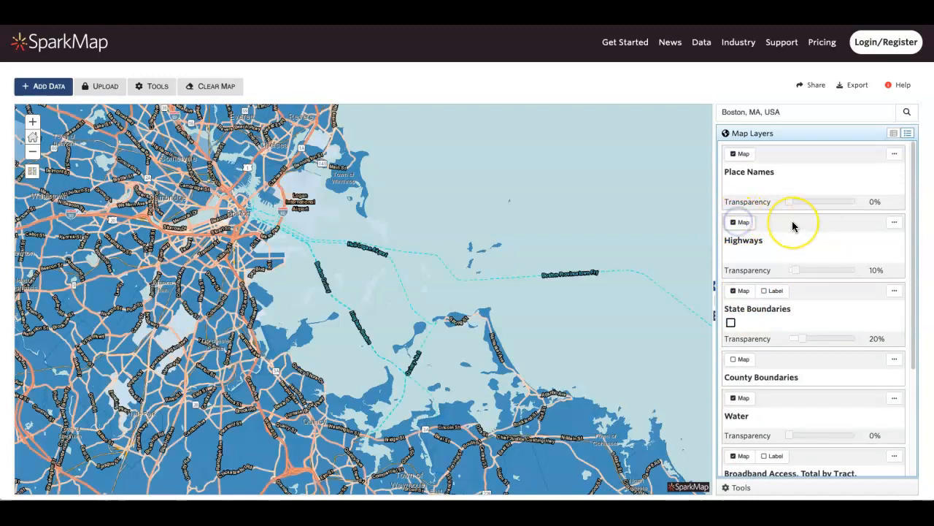
click(736, 222)
Inspect the broadband records of two census tracts southwest of central Boston, and close the record popup.
click(206, 273)
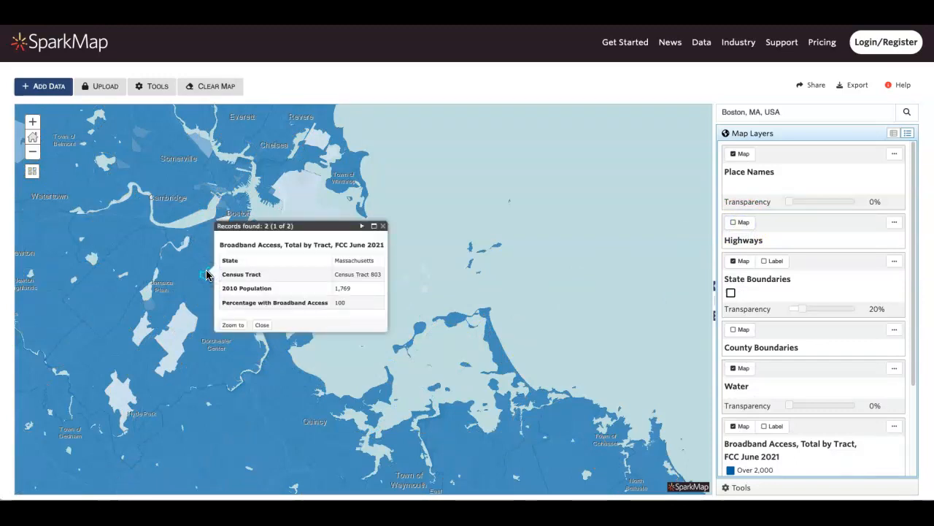
click(136, 260)
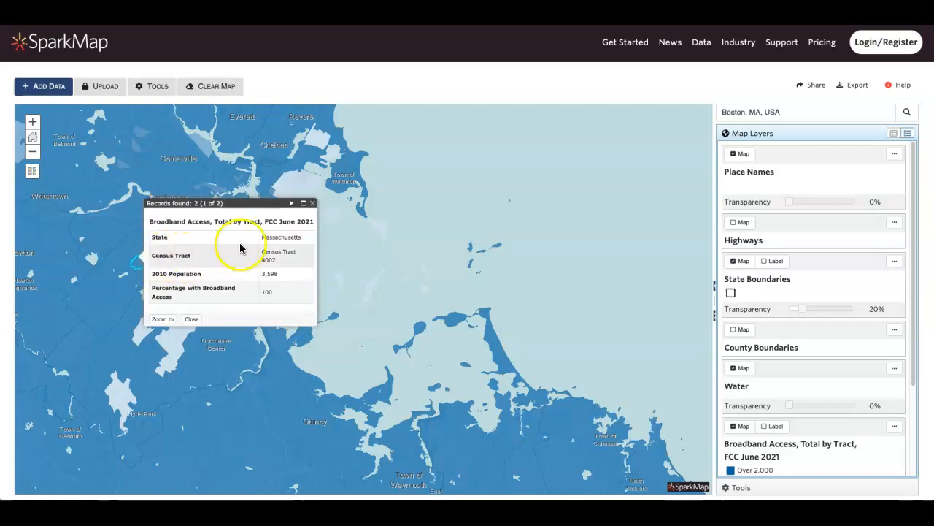
click(313, 203)
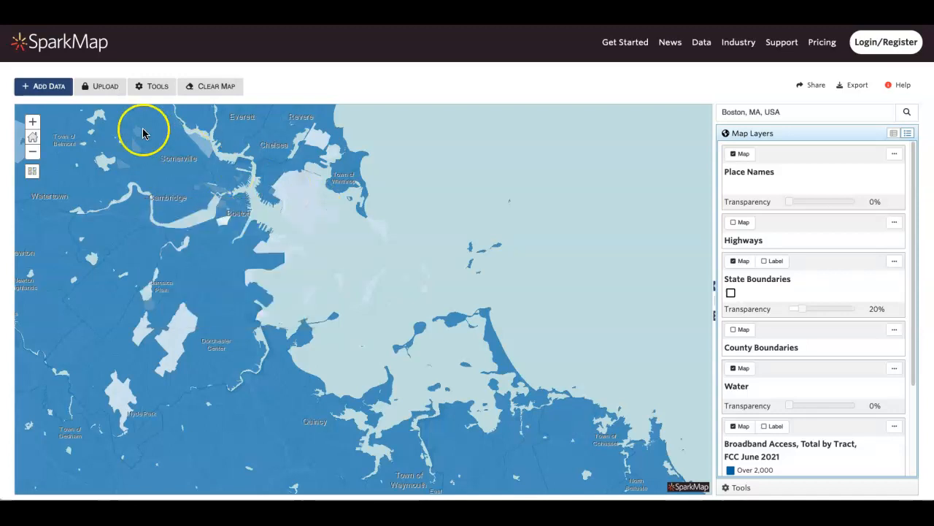
Search the data for "maximum speed" and add the High-Speed Internet, Maximum Download Speed, FCC June 2021 layer to the map.
click(40, 85)
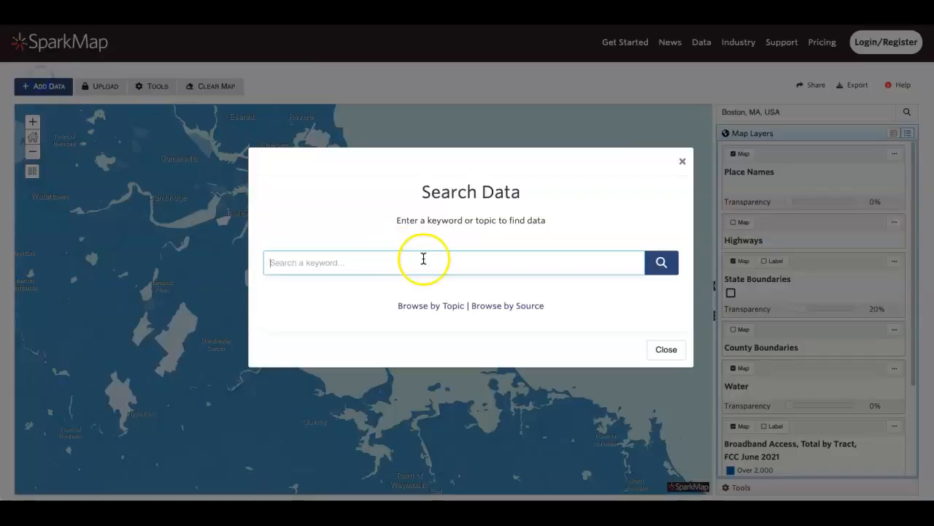
click(440, 268)
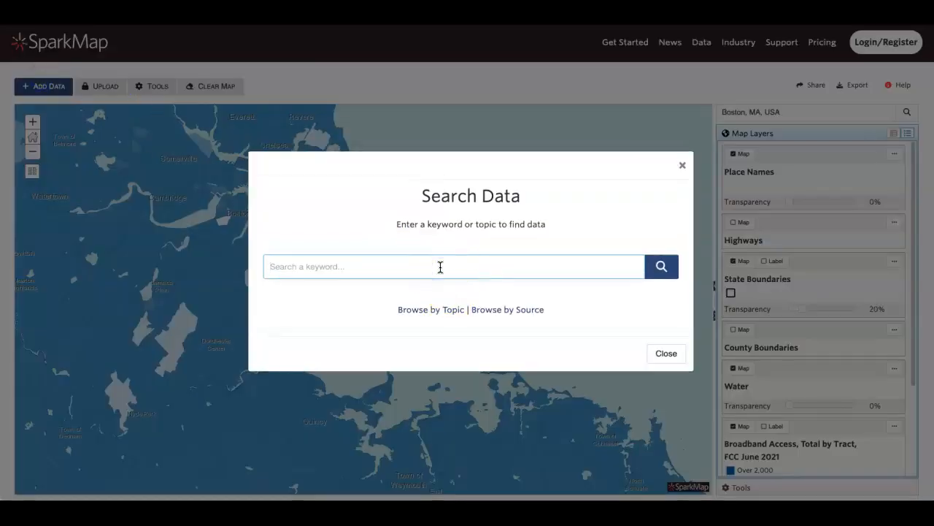
text(maximum speed)
key(Return)
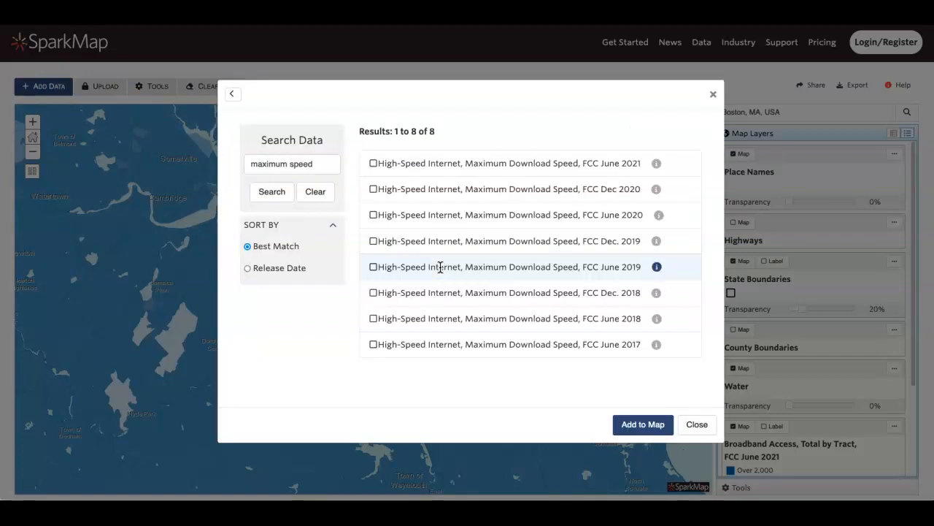
click(425, 162)
click(636, 425)
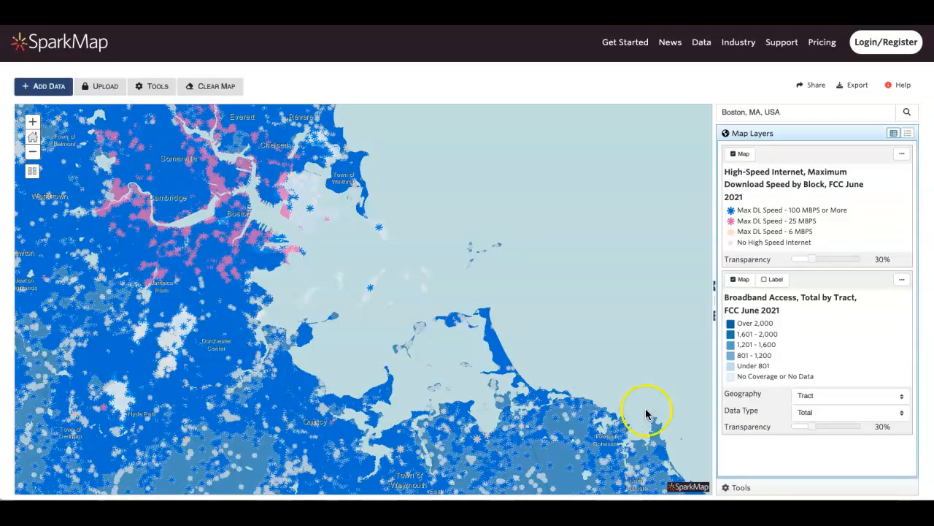
Reorder the Broadband Access layer above the Maximum Download Speed layer, and restore the original layer order.
drag(810, 278, 813, 154)
drag(839, 325, 833, 157)
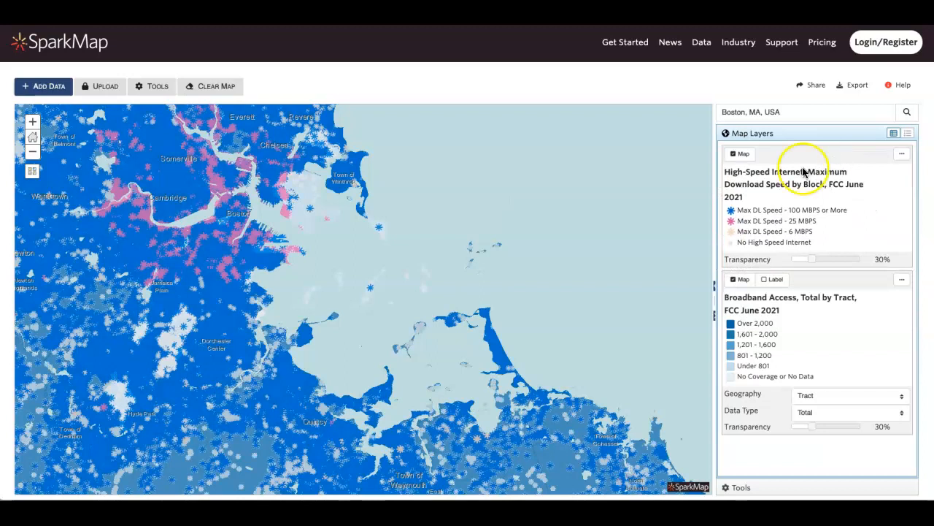
Look through the available map tools, such as measuring, drawing, masking and swiping, and return to the map layer list.
click(151, 88)
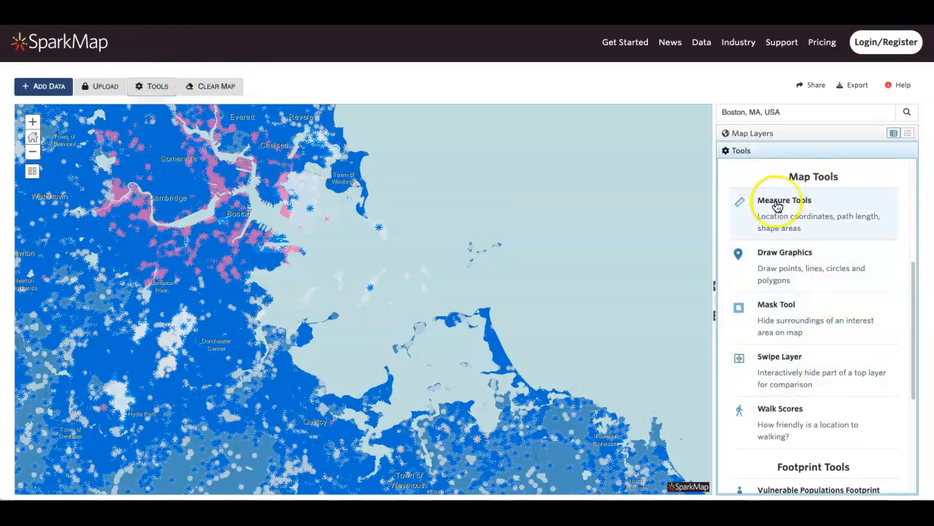
click(827, 202)
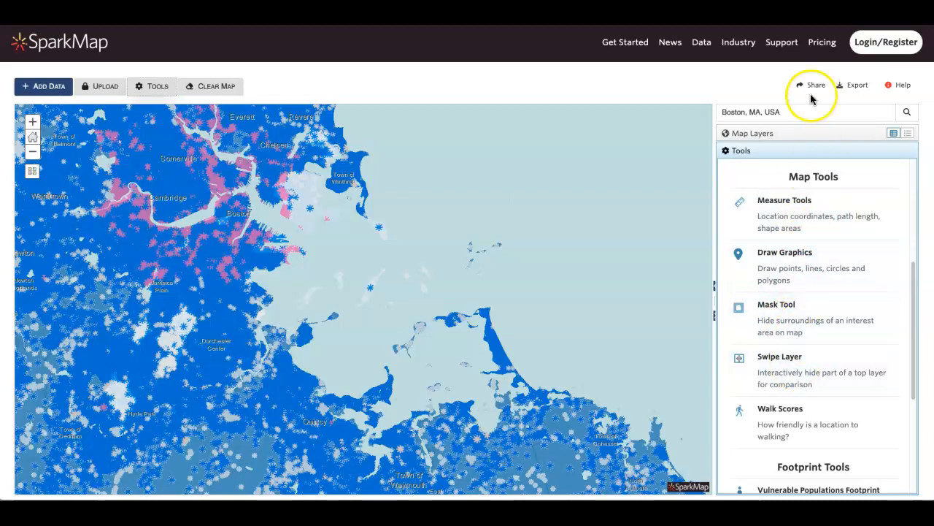
click(801, 135)
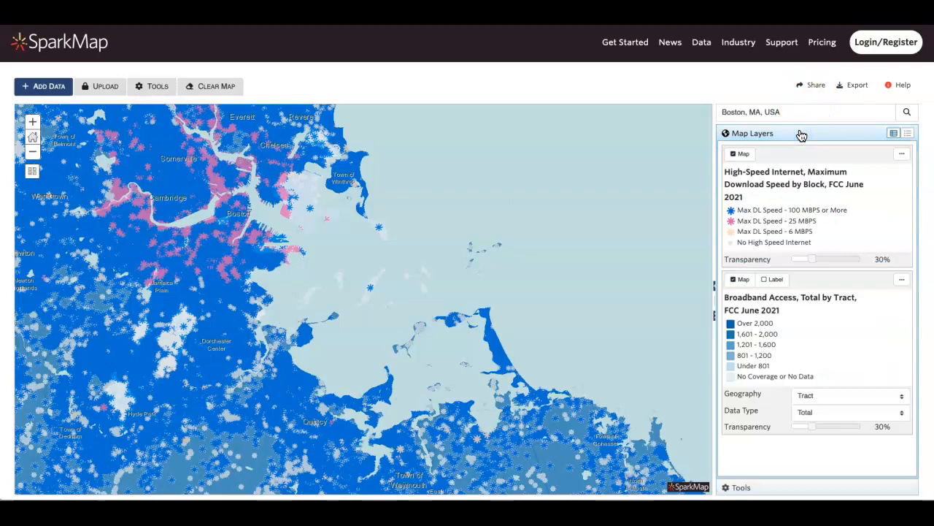
View the map's share link and the export layout and file format options, closing each dialog without exporting.
click(810, 89)
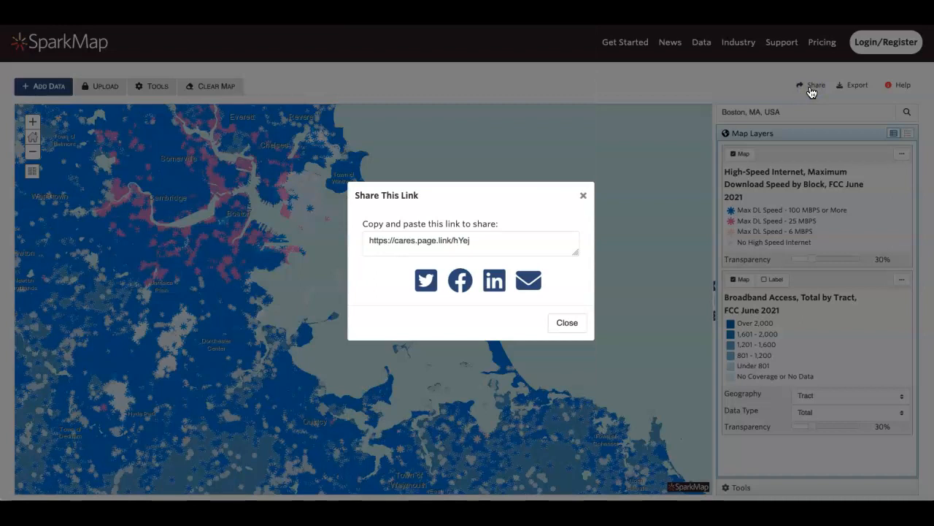
click(567, 324)
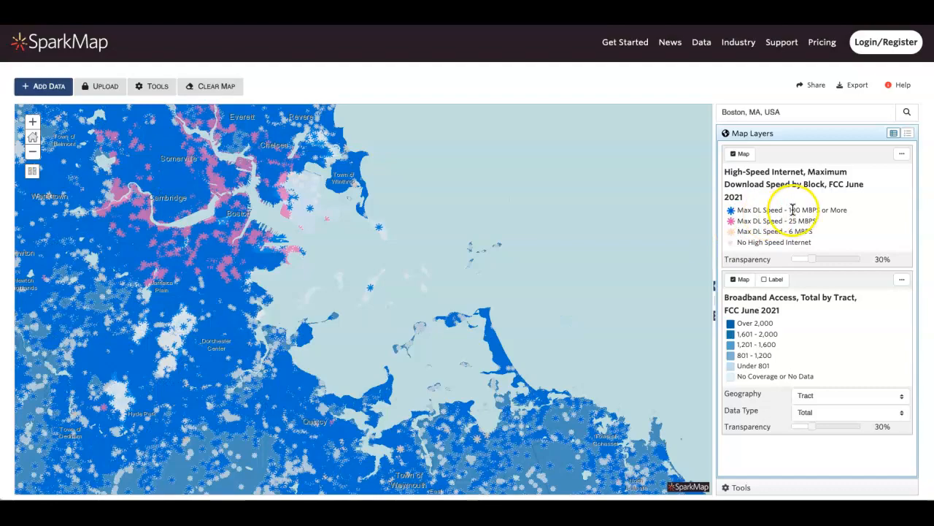
click(851, 86)
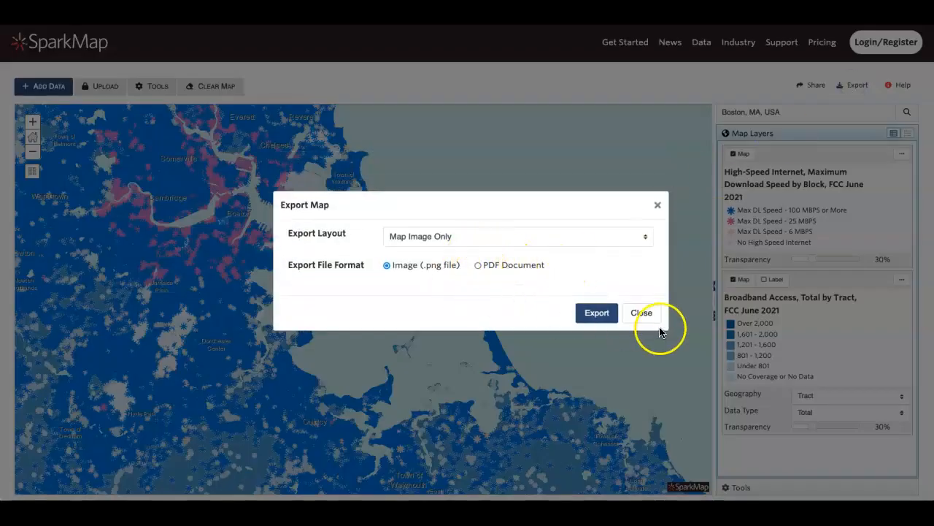
click(642, 313)
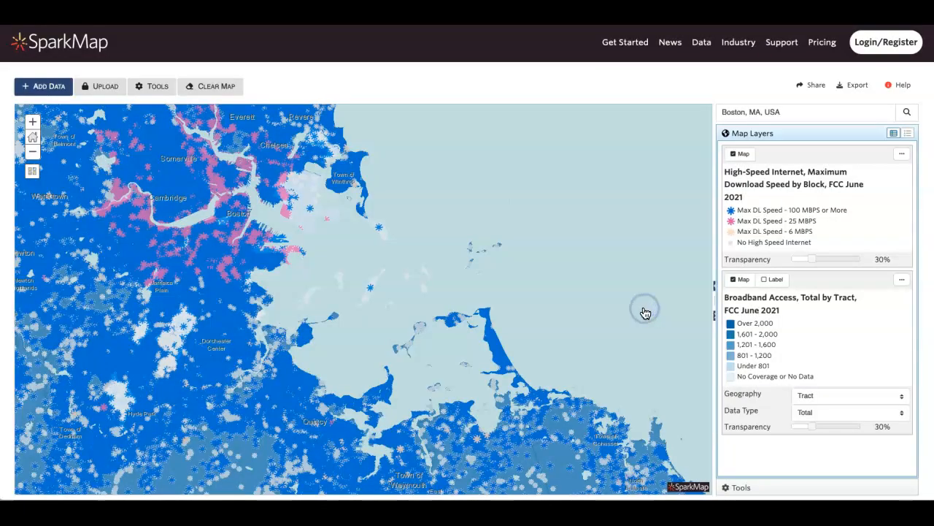